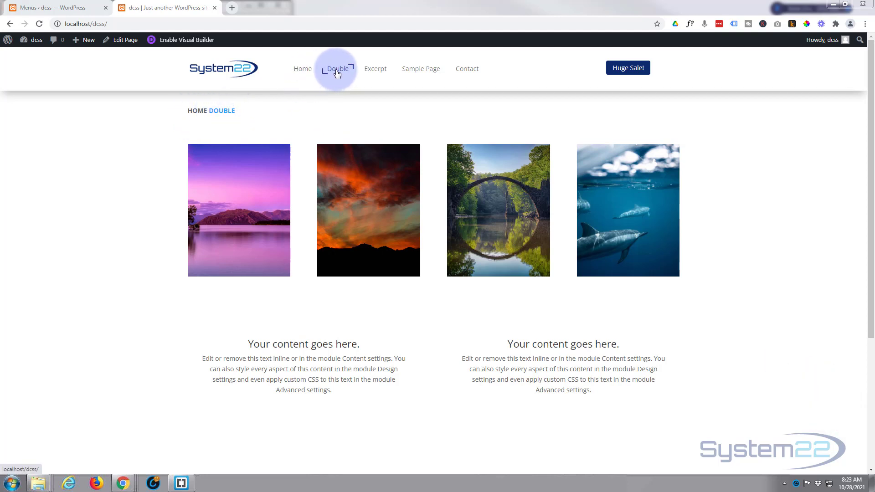
View the Excerpt page's HOME EXCERPT breadcrumb, then return to the Double front page.
left_click(374, 71)
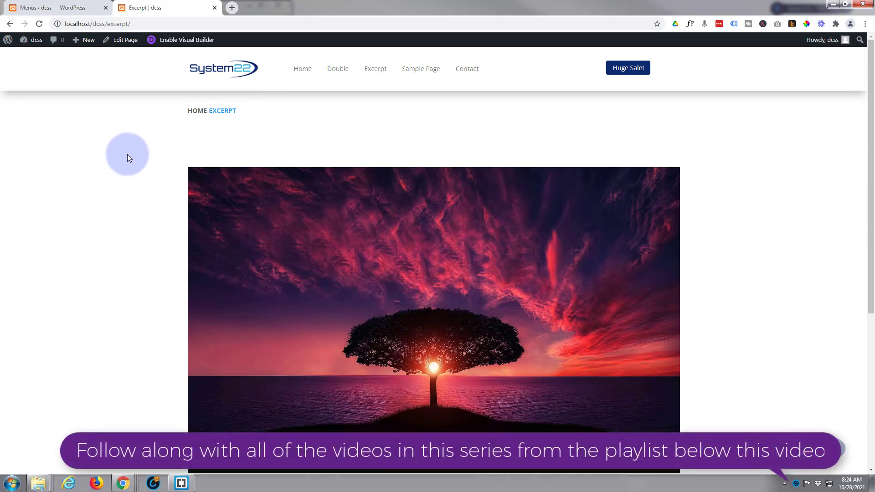
left_click(340, 71)
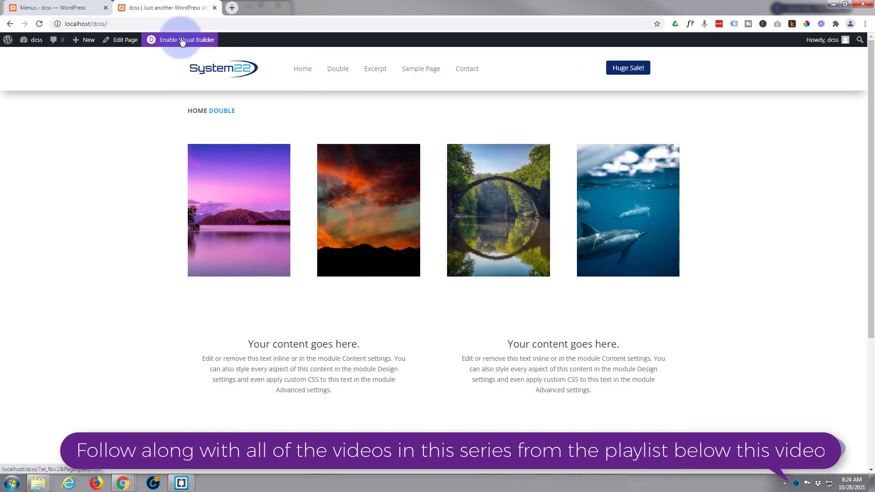
Enable the Visual Builder on the Double page and delete its HOME DOUBLE breadcrumb section.
left_click(182, 40)
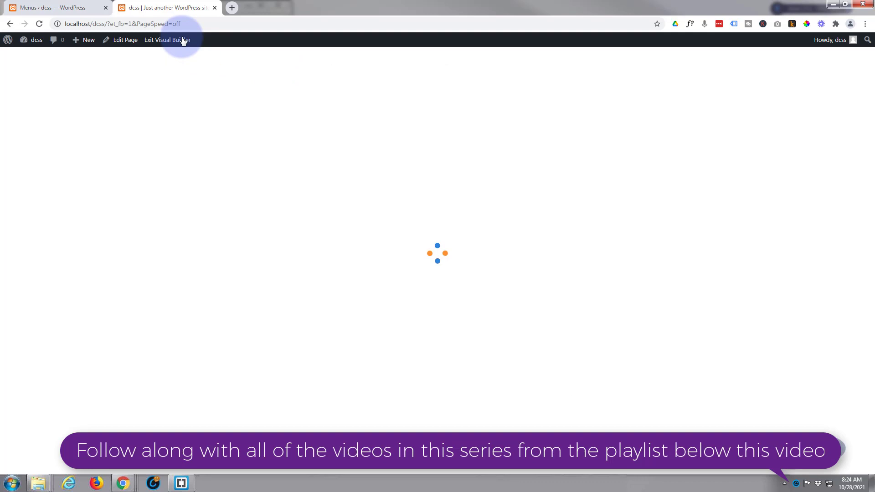
mouse_move(214, 120)
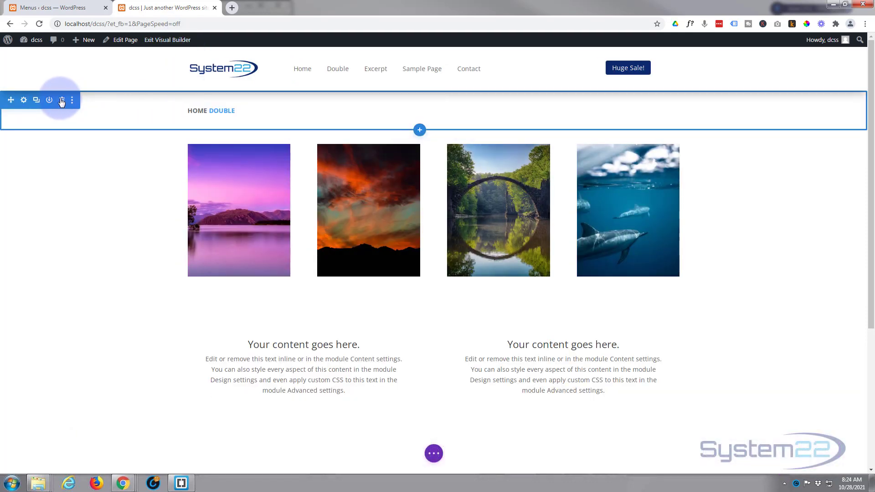
left_click(63, 100)
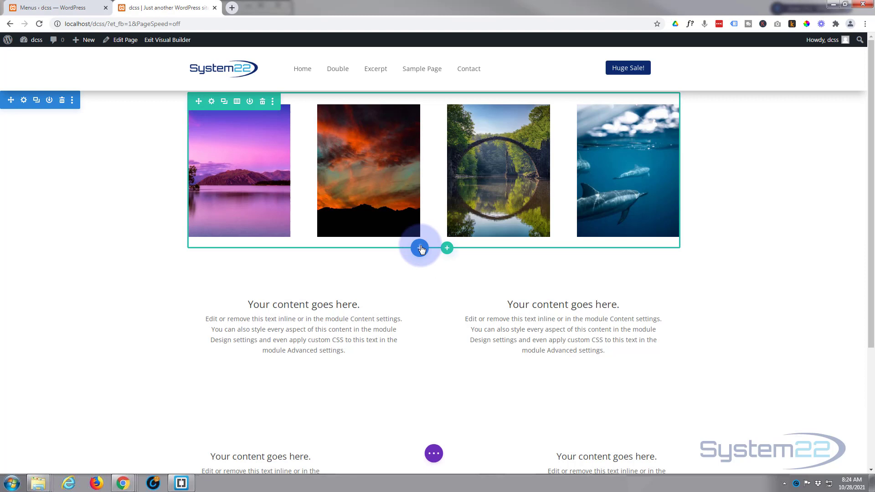
Add a regular single-column section below the image gallery and insert a Text module.
left_click(420, 248)
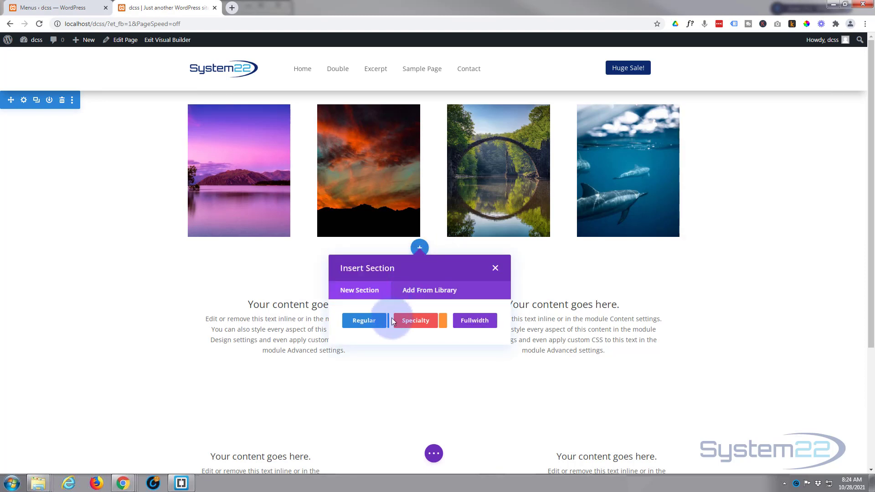
left_click(373, 321)
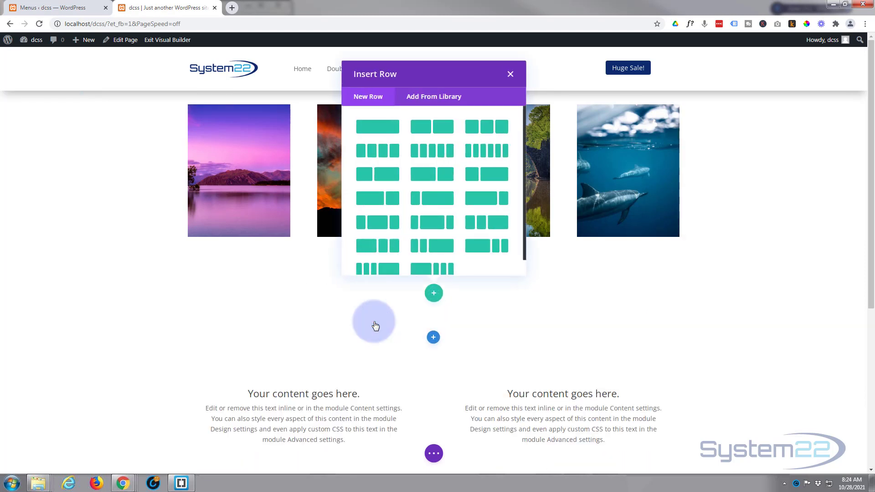
left_click(378, 128)
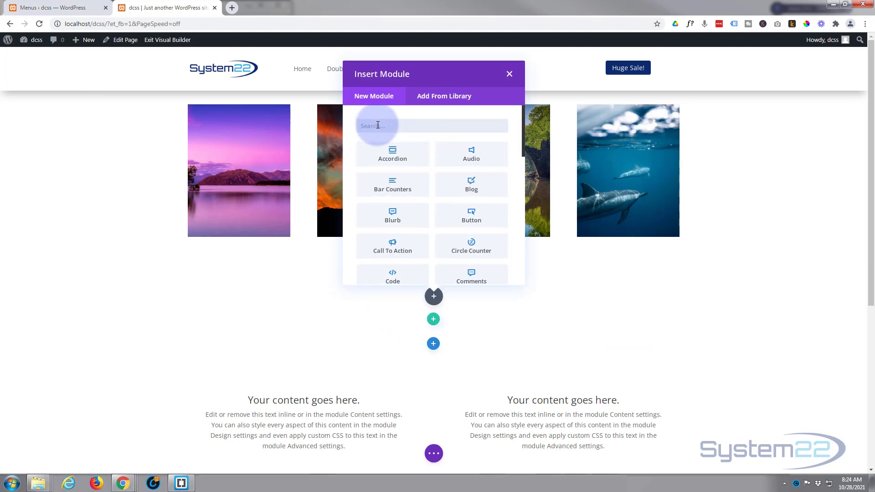
scroll(471, 169, "down", 10)
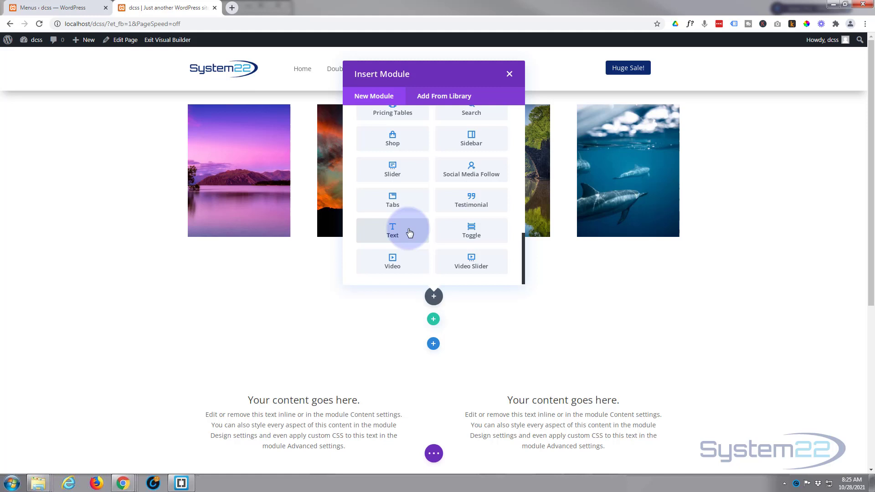
left_click(409, 233)
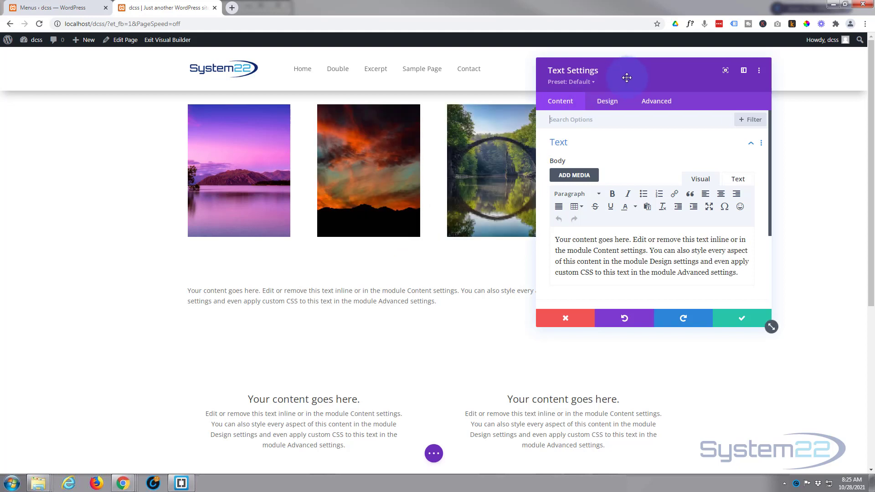
Fill the Text module with dynamic Page Link content, replacing a trial Page/Archive Title.
left_click_drag(627, 78, 390, 89)
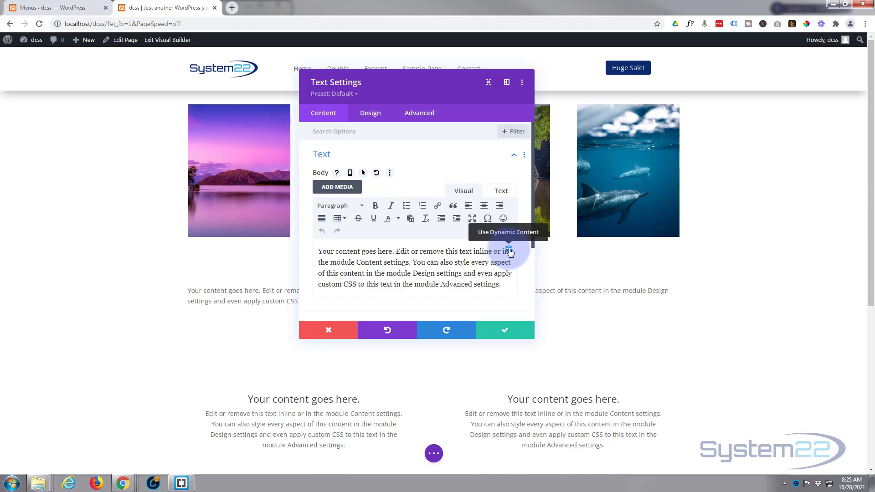
left_click(508, 250)
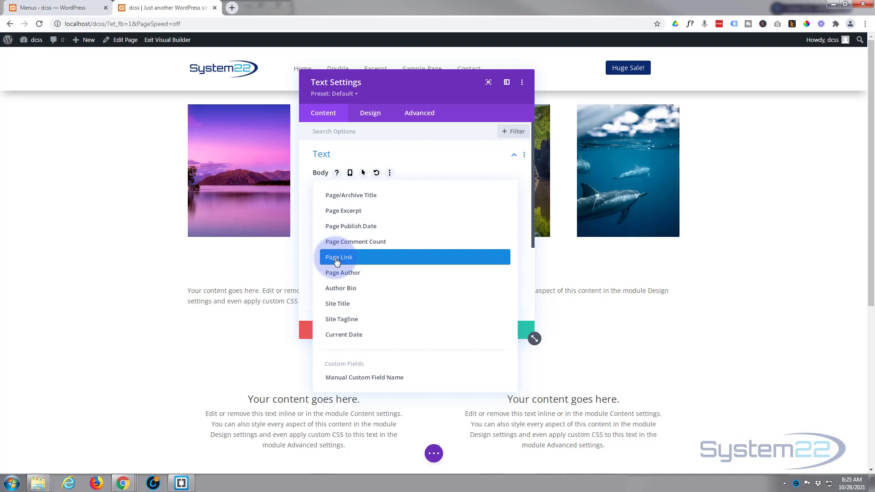
left_click(340, 196)
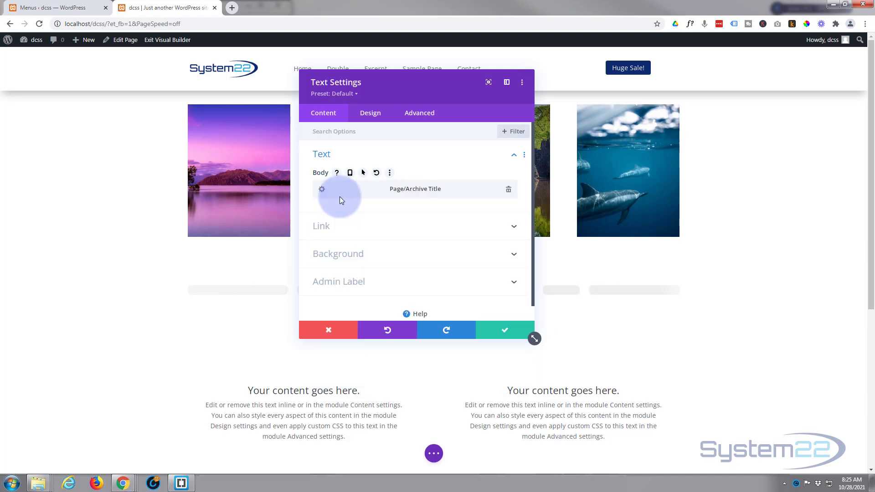
left_click_drag(426, 88, 563, 94)
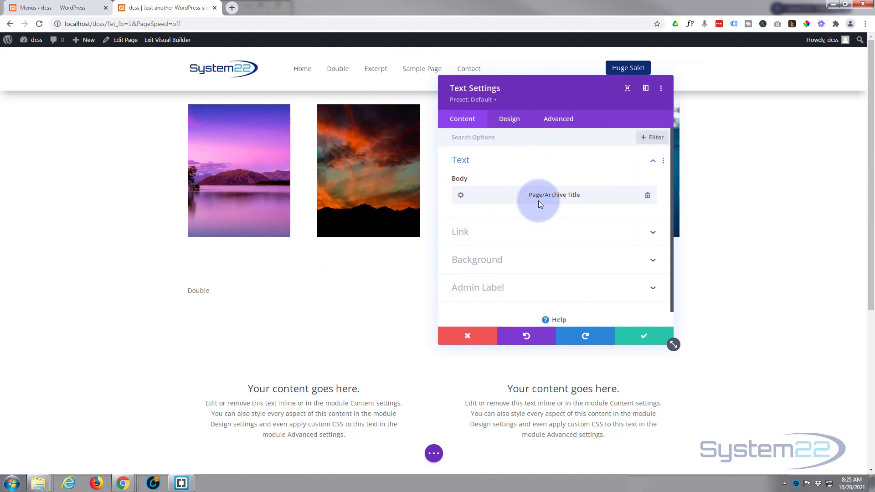
left_click(648, 197)
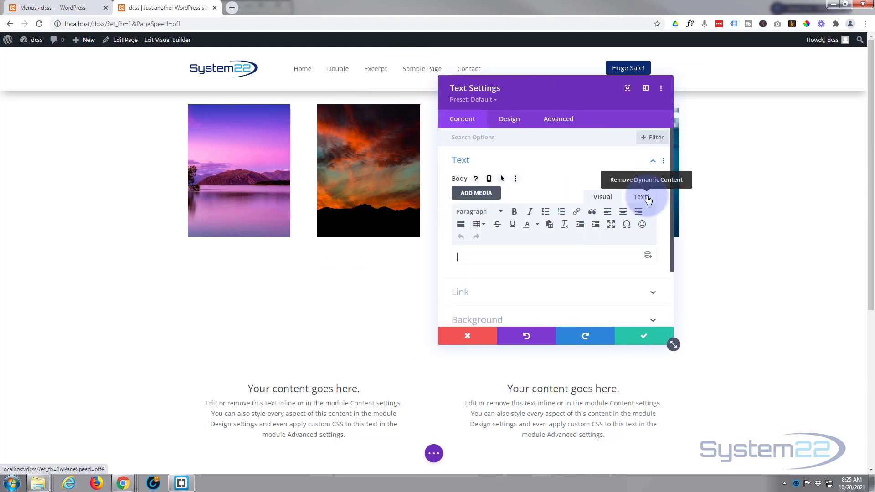
left_click(647, 259)
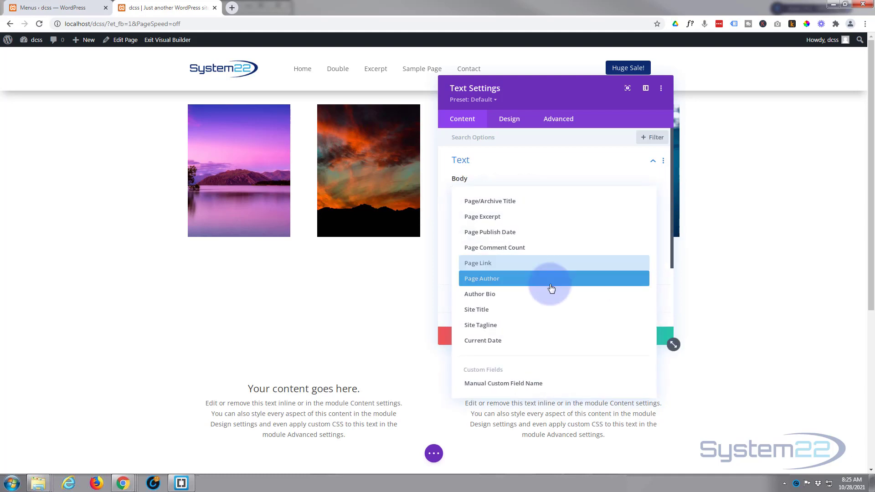
left_click(482, 263)
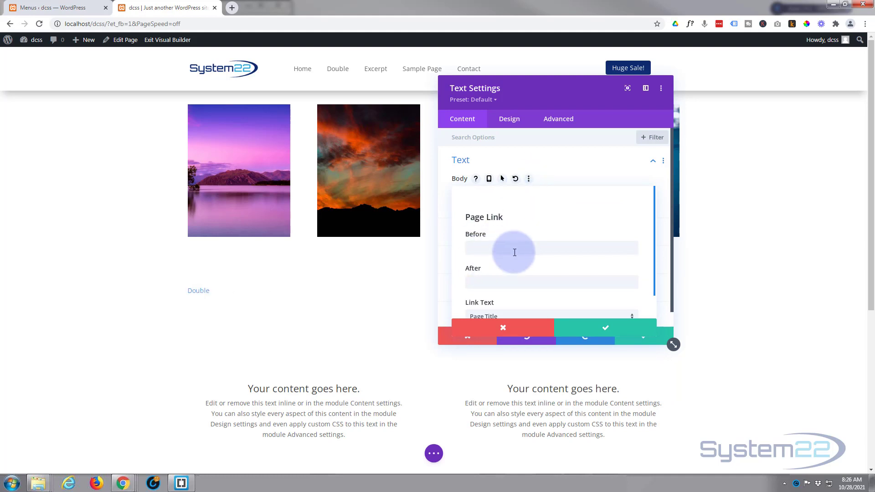
Set the Page Link's Before text to 'Home' so the module reads 'Home Double'.
left_click(476, 246)
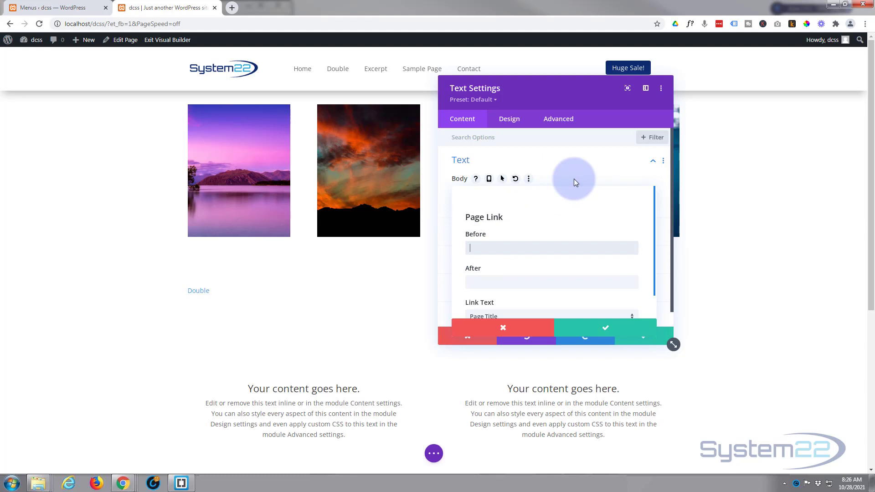
type("Home Pro")
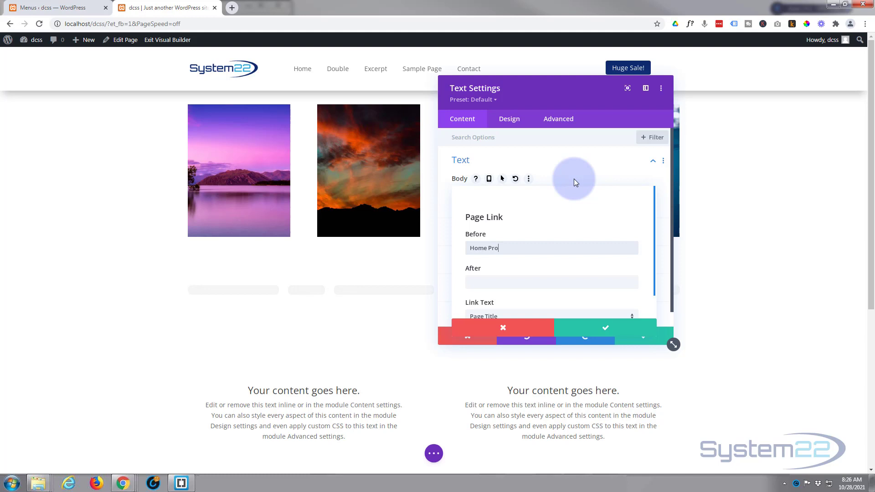
type("jects")
left_click_drag(517, 248, 487, 247)
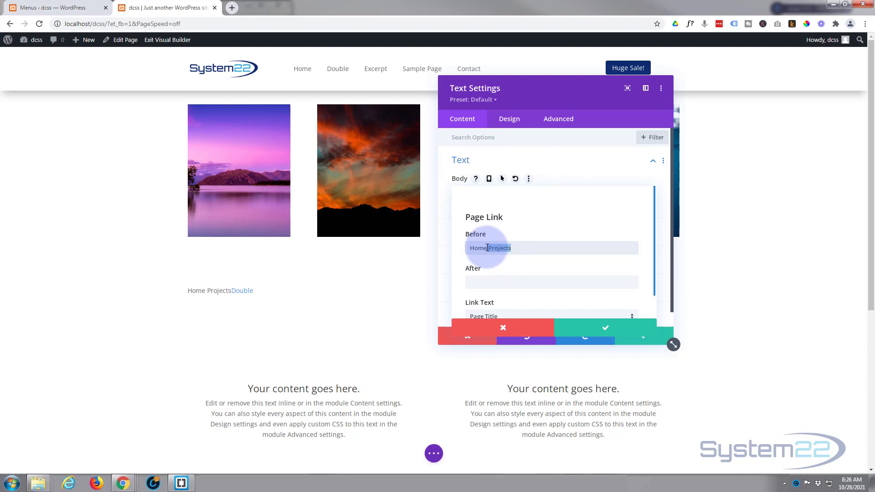
key("BackSpace")
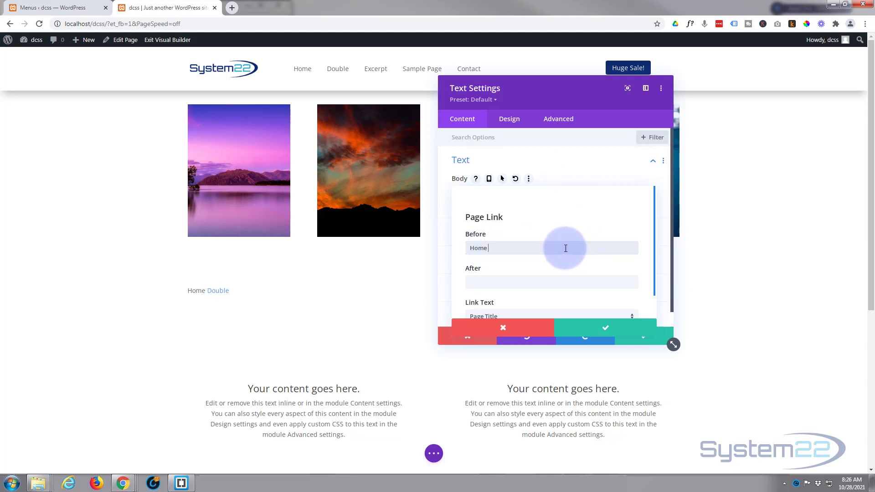
left_click(201, 292)
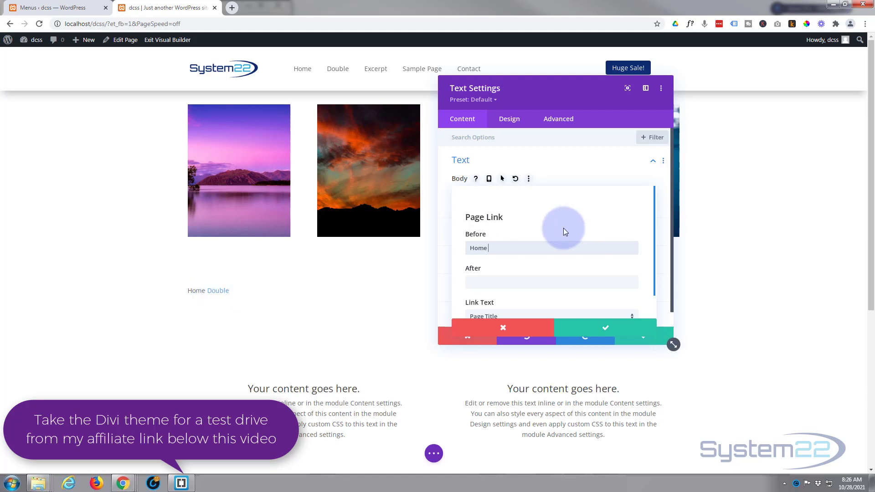
scroll(563, 215, "down", 1)
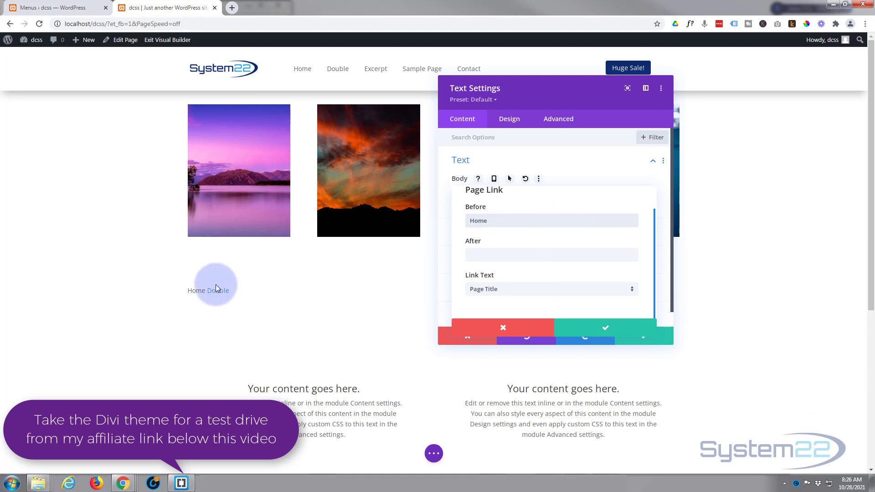
scroll(551, 217, "up", 1)
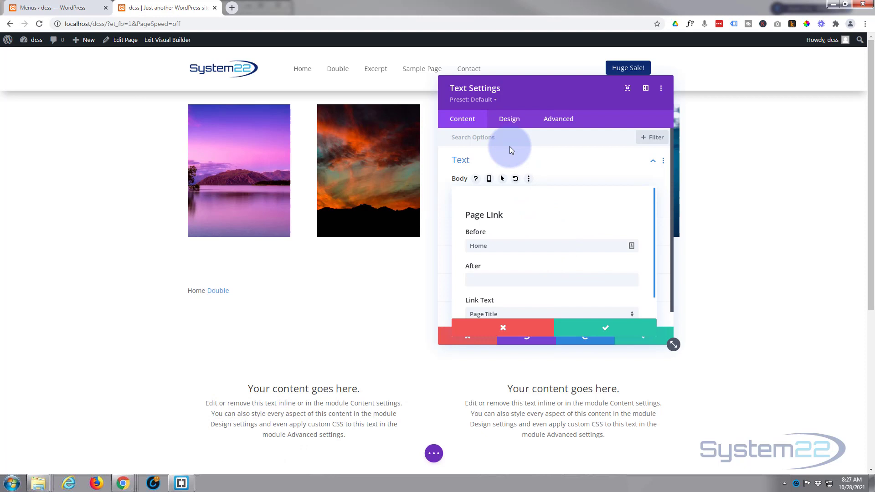
Make the breadcrumb text bold and uppercase, then save the Text settings.
left_click(509, 119)
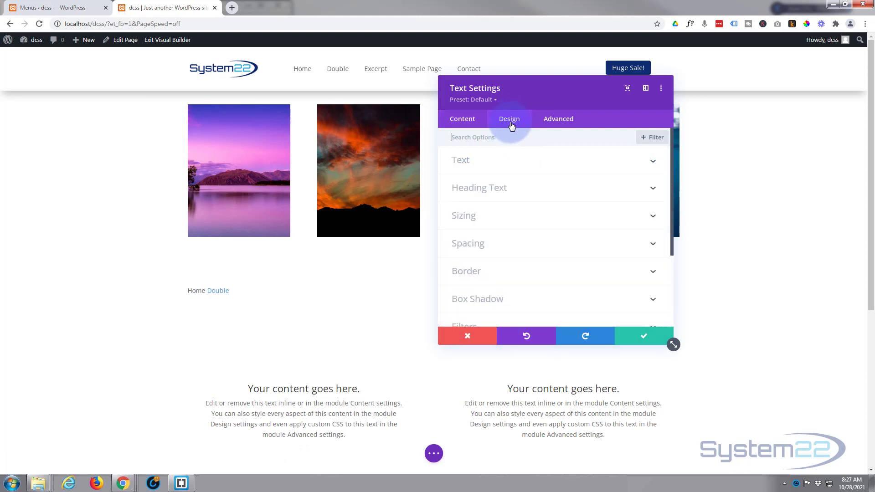
left_click(538, 167)
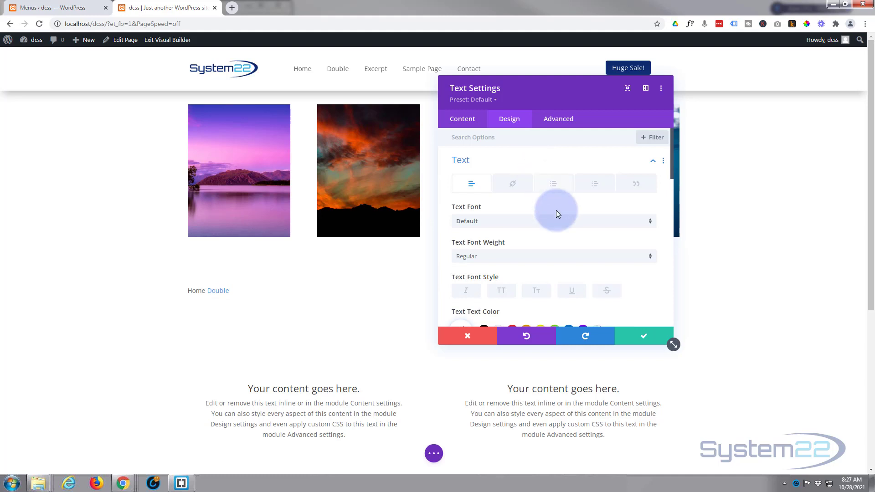
left_click(554, 262)
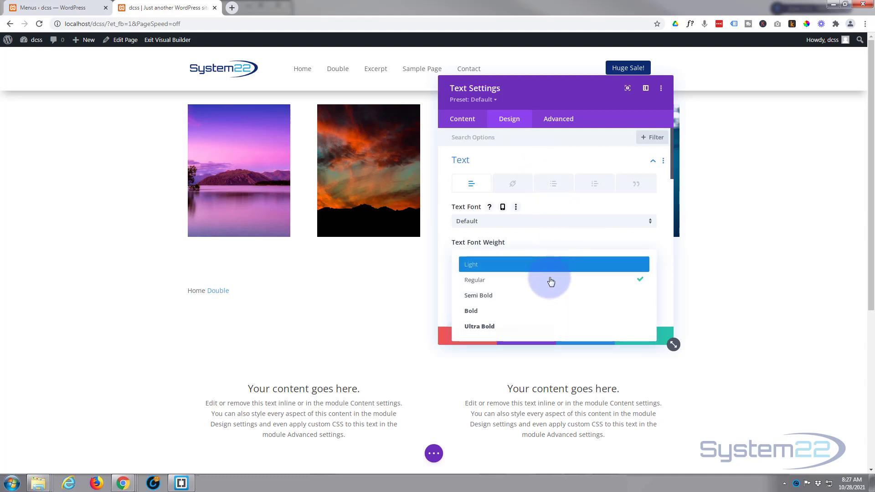
left_click(537, 306)
scroll(538, 263, "down", 1)
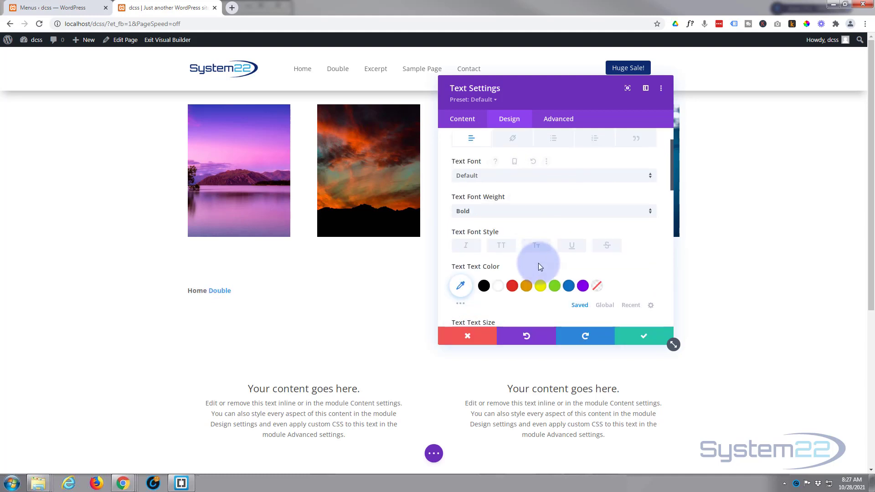
left_click(501, 247)
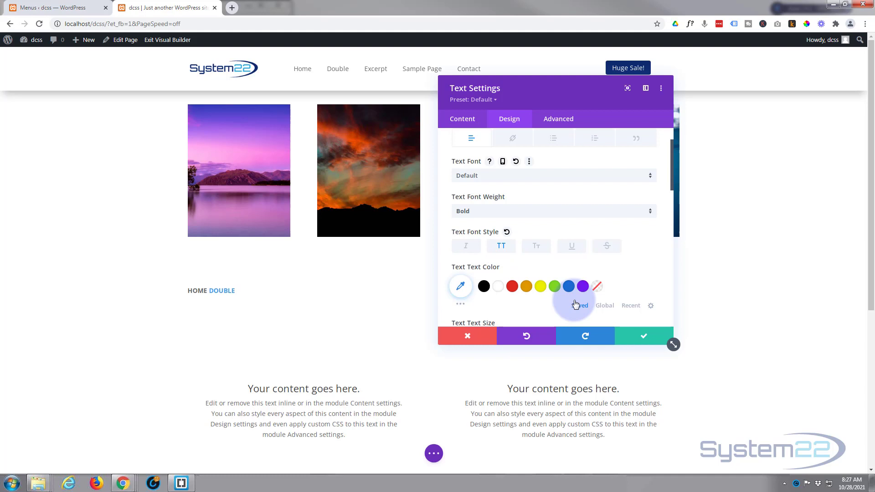
left_click(652, 337)
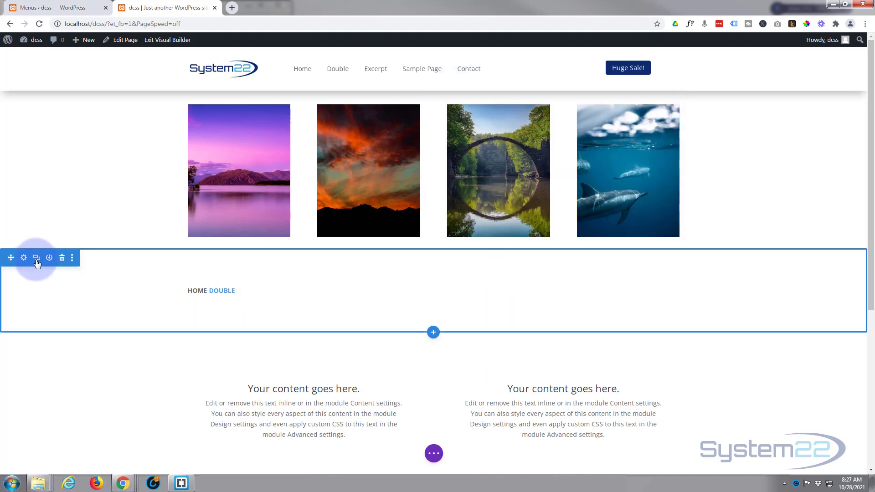
Drag the breadcrumb section above the four-image gallery.
left_click_drag(11, 258, 22, 53)
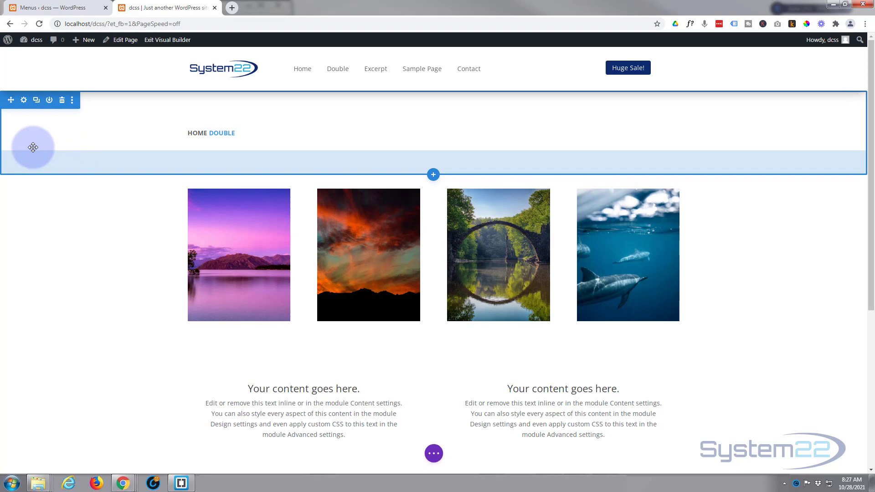
Give the breadcrumb section linked 5px top and bottom padding and save.
left_click(24, 101)
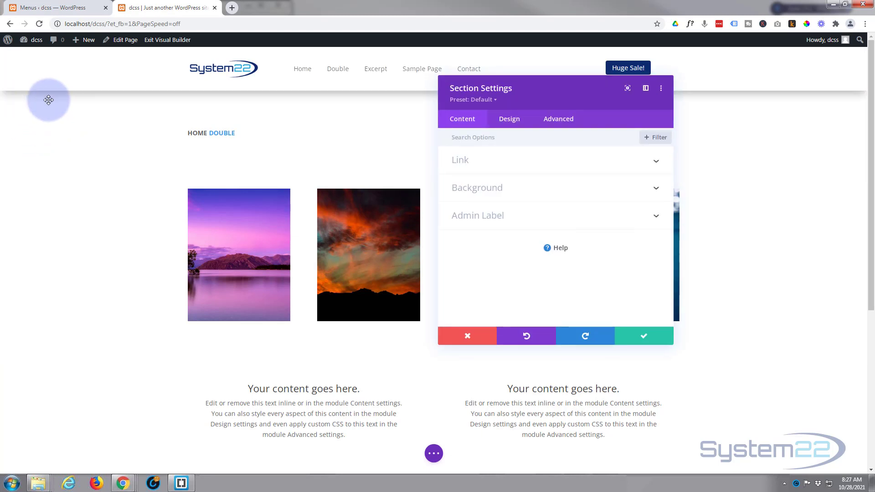
left_click(510, 119)
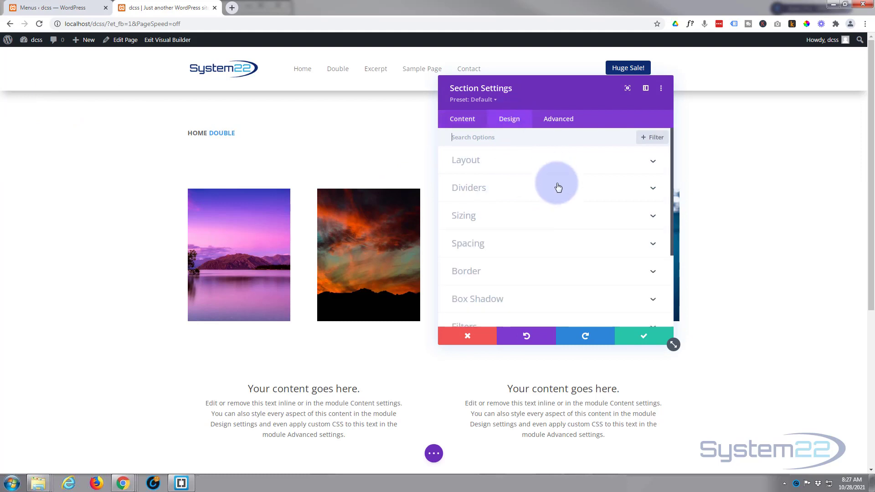
left_click(537, 251)
scroll(533, 246, "down", 2)
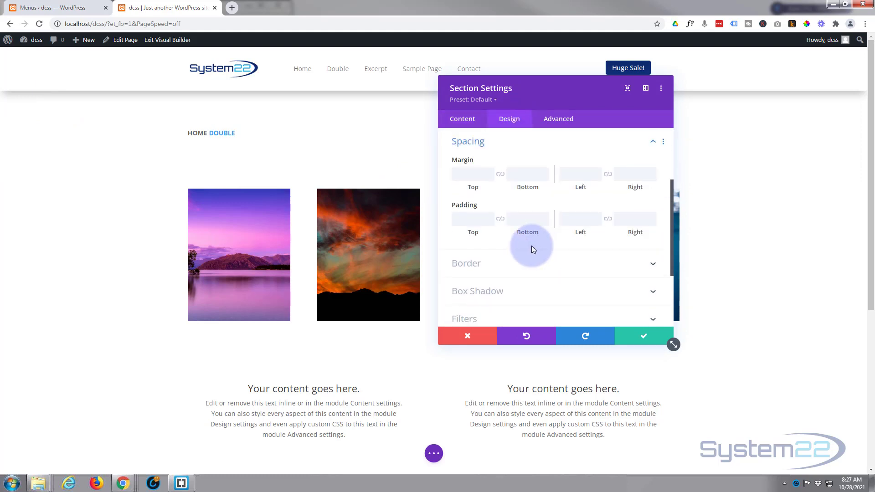
left_click(474, 220)
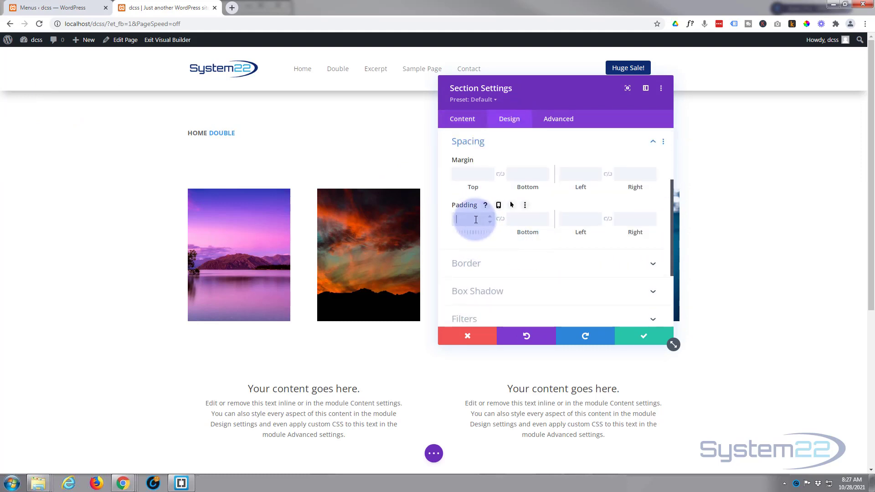
type("0px")
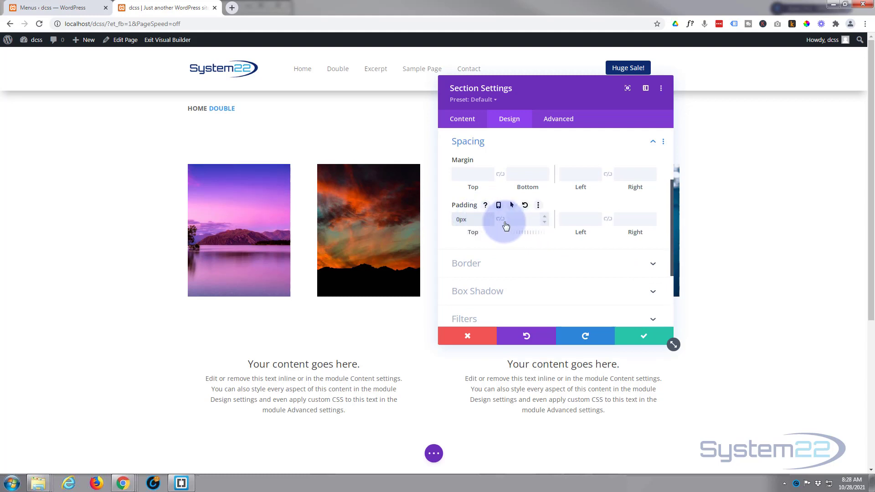
left_click(499, 220)
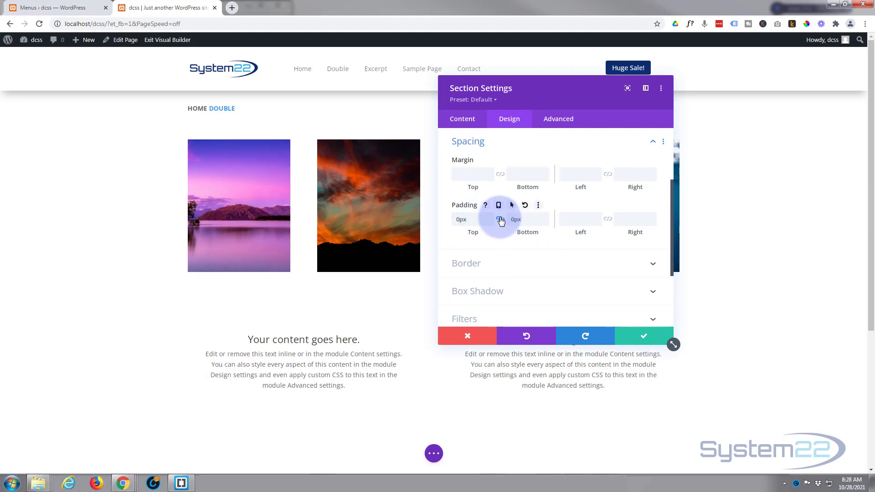
left_click(454, 220)
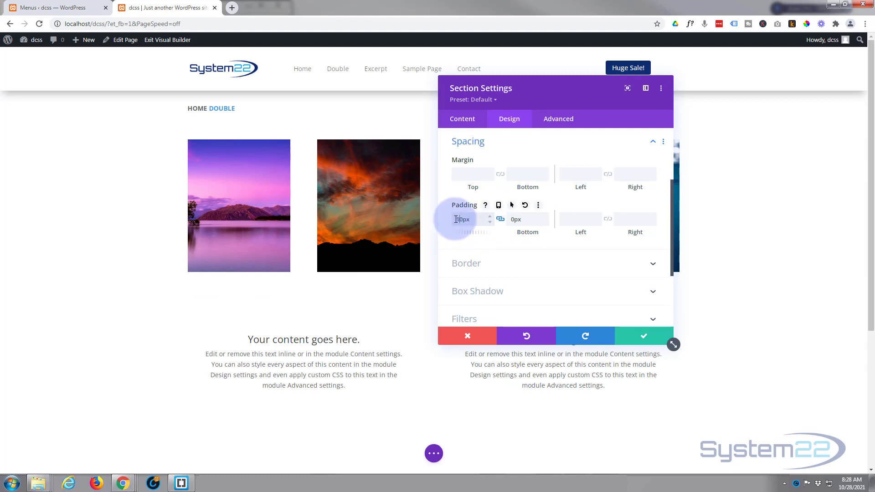
type("10")
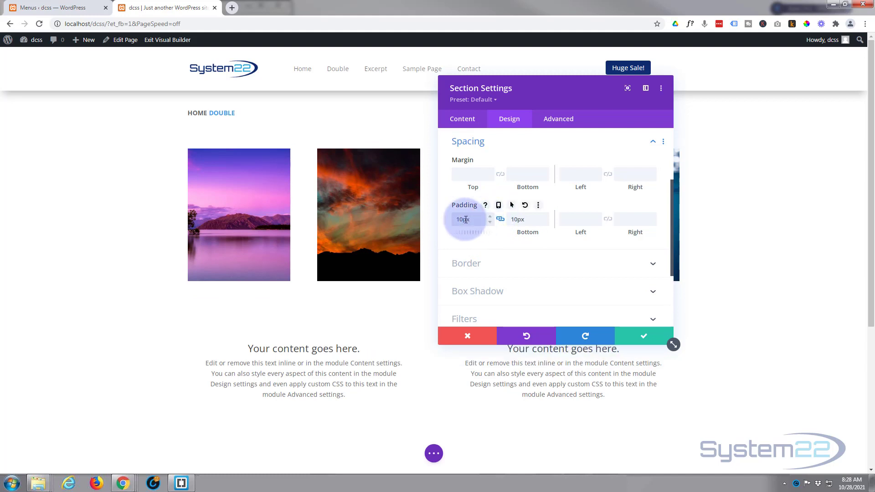
left_click_drag(456, 219, 462, 220)
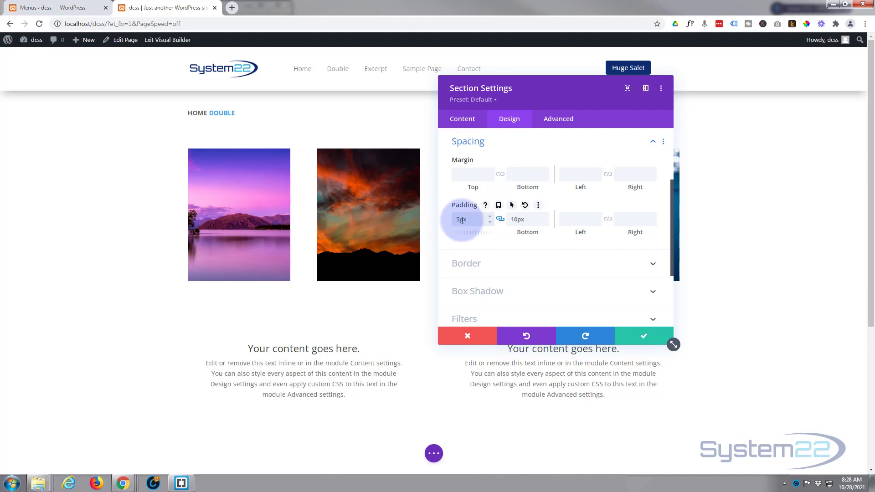
type("5")
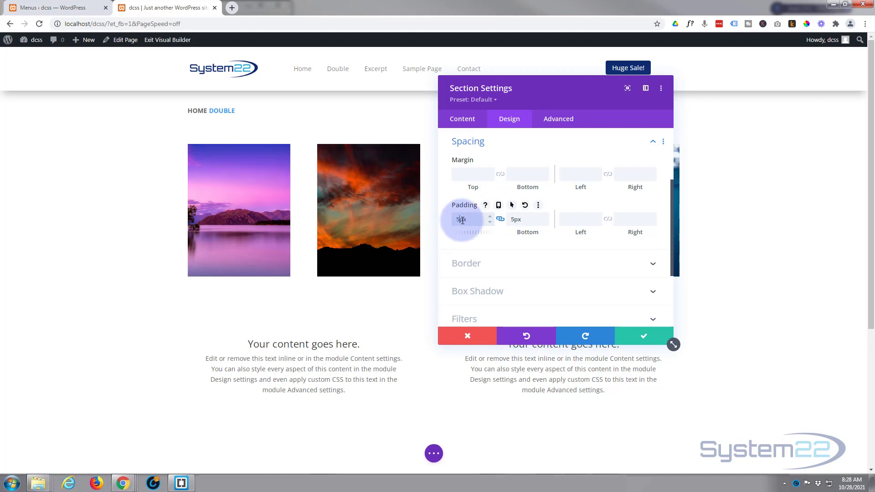
left_click(644, 335)
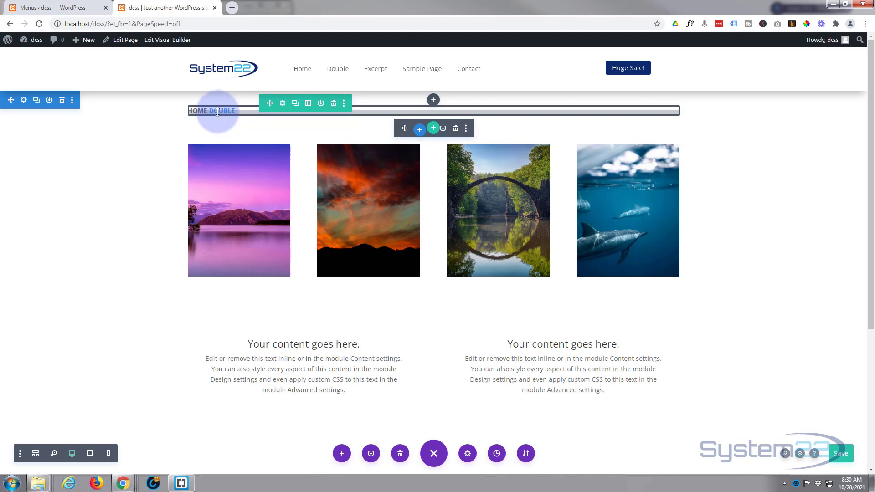
left_click_drag(216, 111, 221, 132)
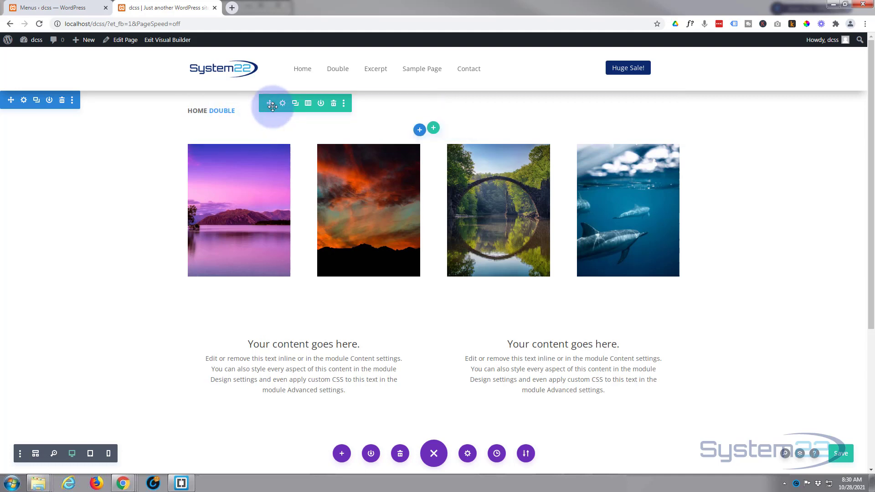
left_click(413, 127)
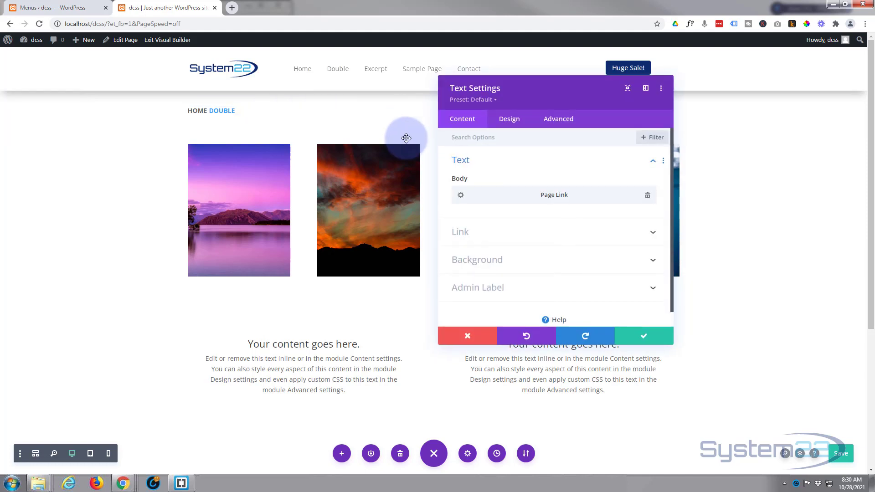
left_click(512, 234)
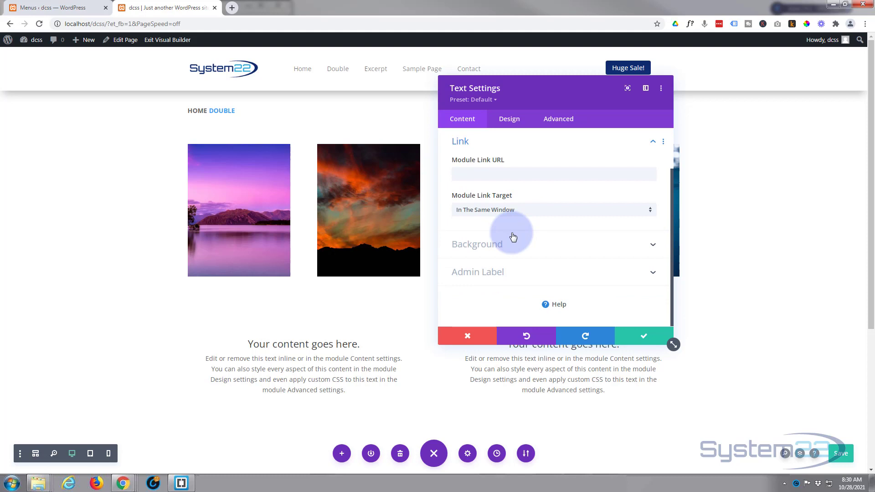
left_click_drag(105, 22, 39, 23)
key("ctrl+c")
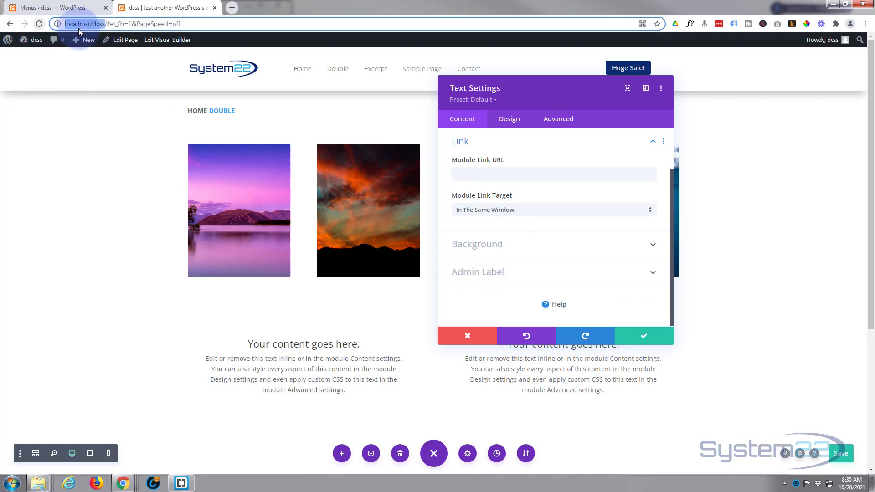
left_click(460, 174)
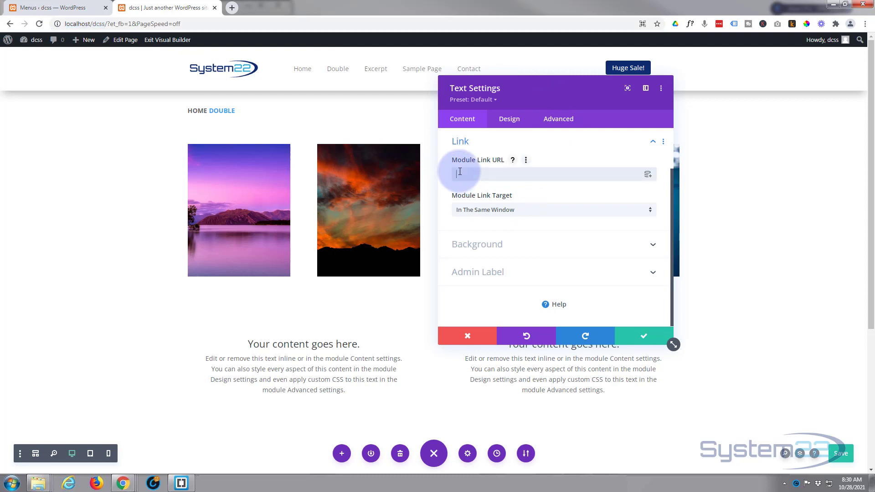
key("ctrl+v")
left_click(634, 336)
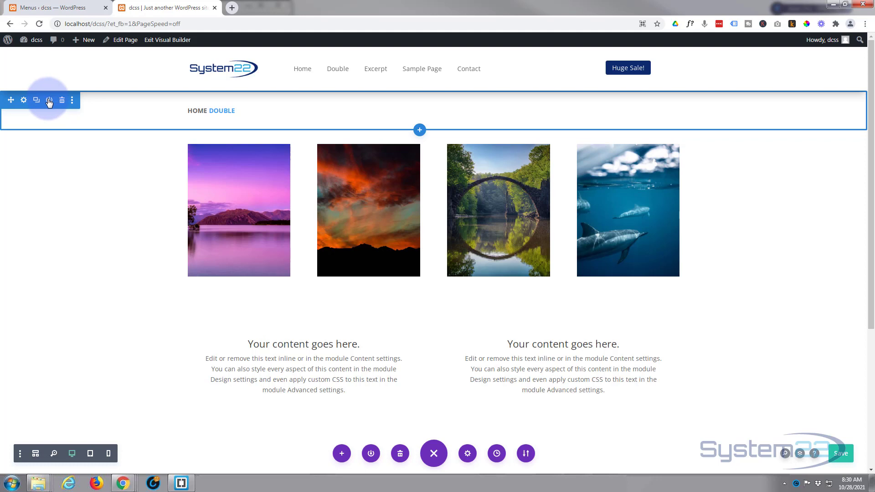
Save the breadcrumb section to the Divi library as 'bread' and save the page.
left_click(49, 101)
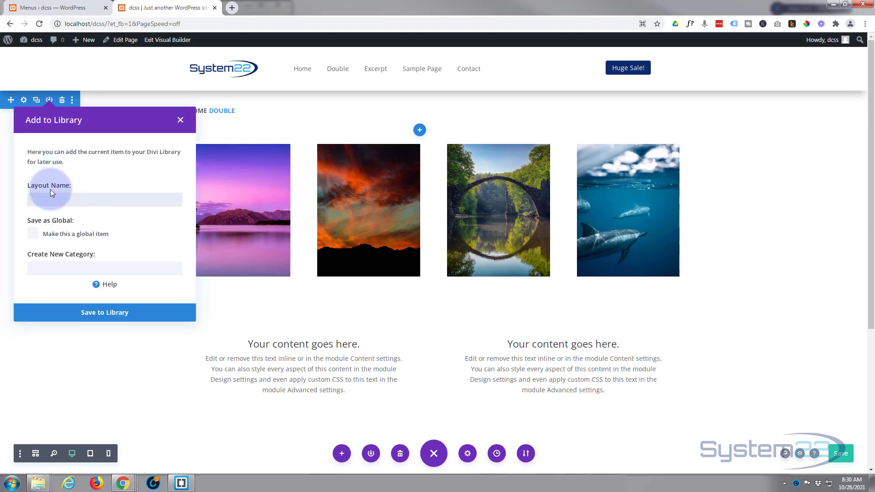
type("b")
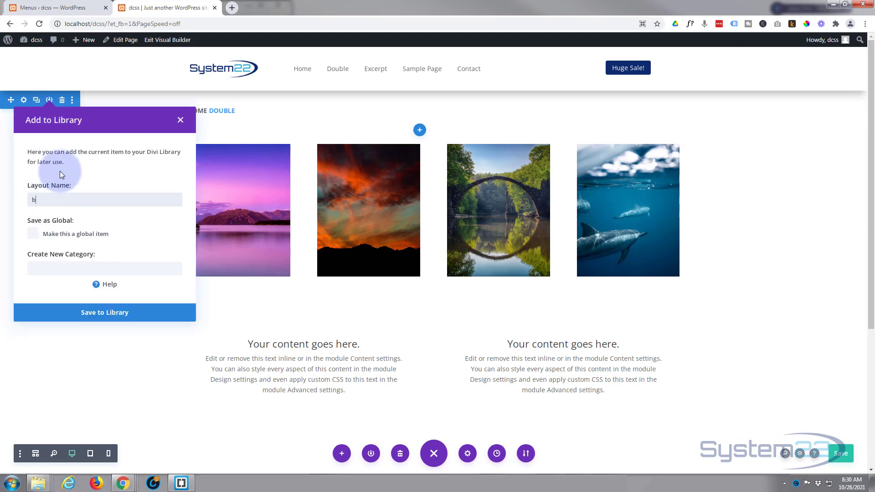
type("read")
left_click(100, 314)
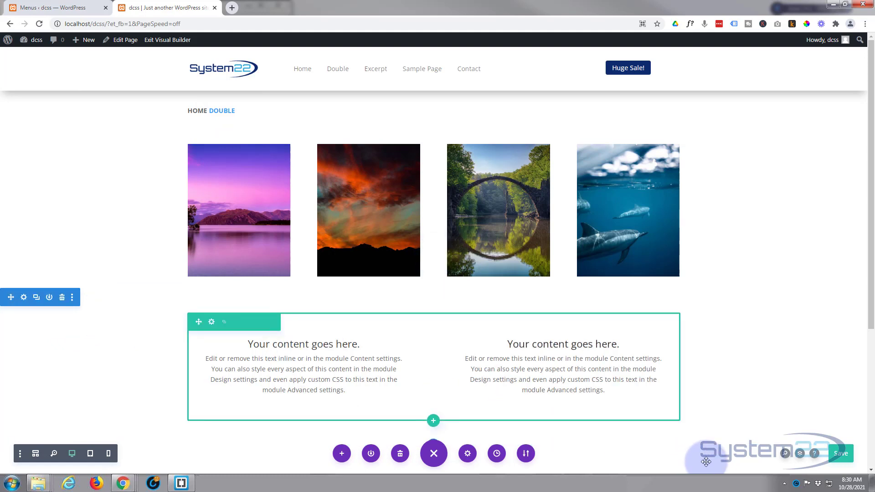
left_click(844, 455)
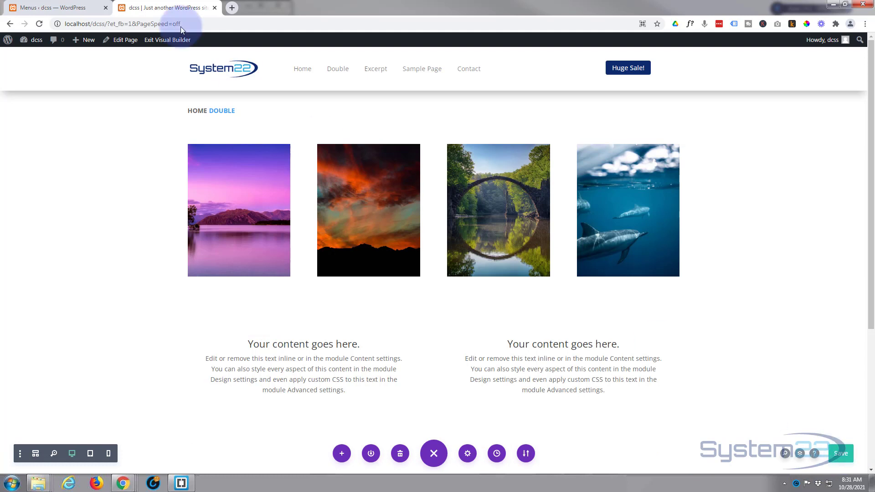
Add a new page titled 'XYZ' and open it in the Divi builder from a blank start.
mouse_move(89, 41)
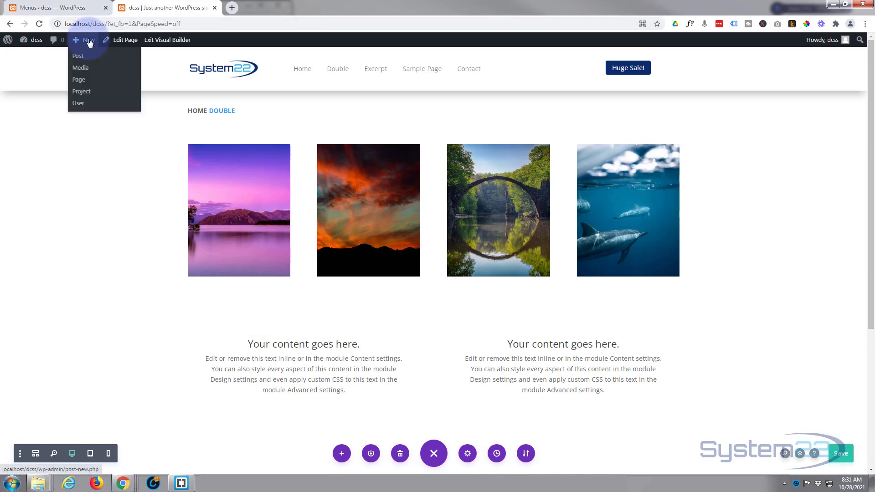
left_click(81, 81)
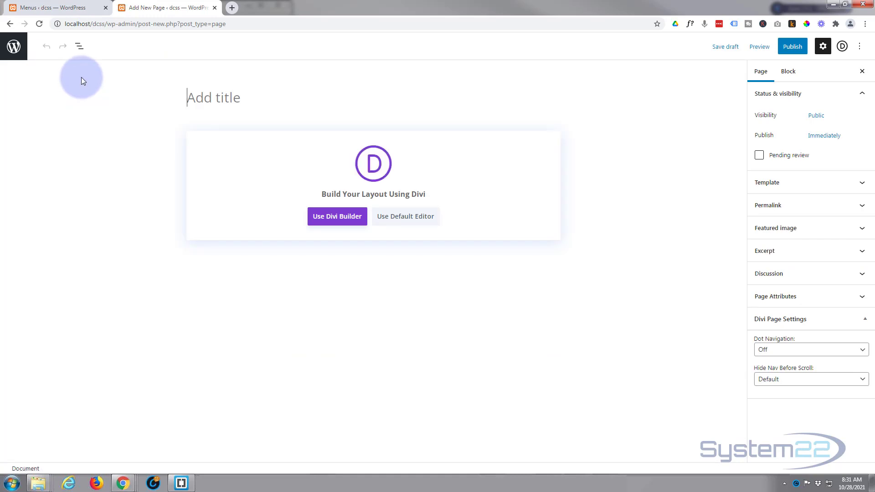
type("XYZ")
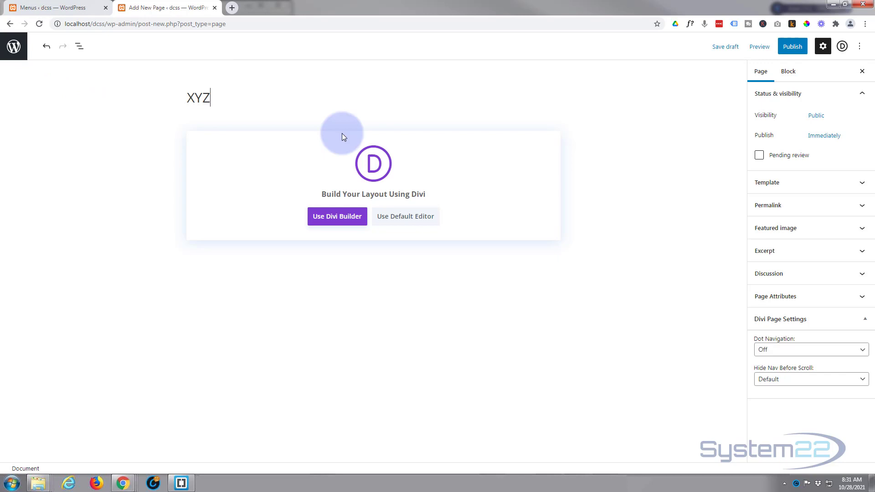
left_click(334, 220)
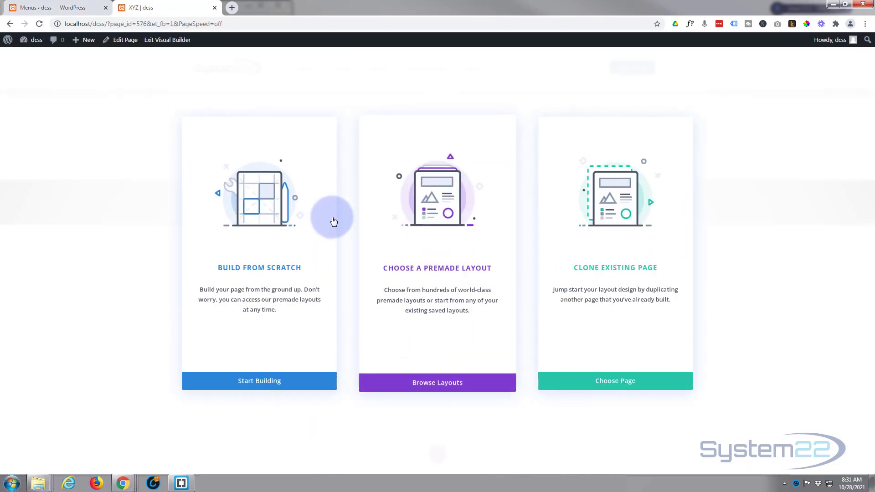
left_click(268, 384)
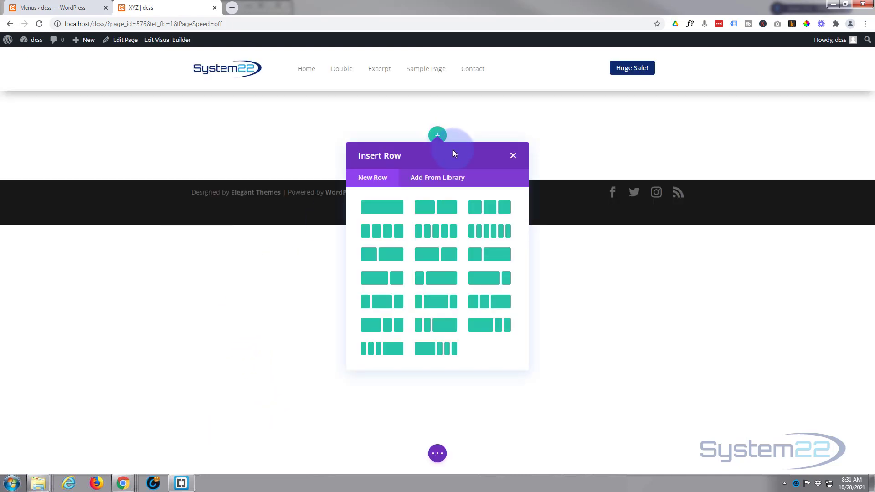
Skip adding a row and insert the saved 'bread' section from the Divi library.
left_click(513, 156)
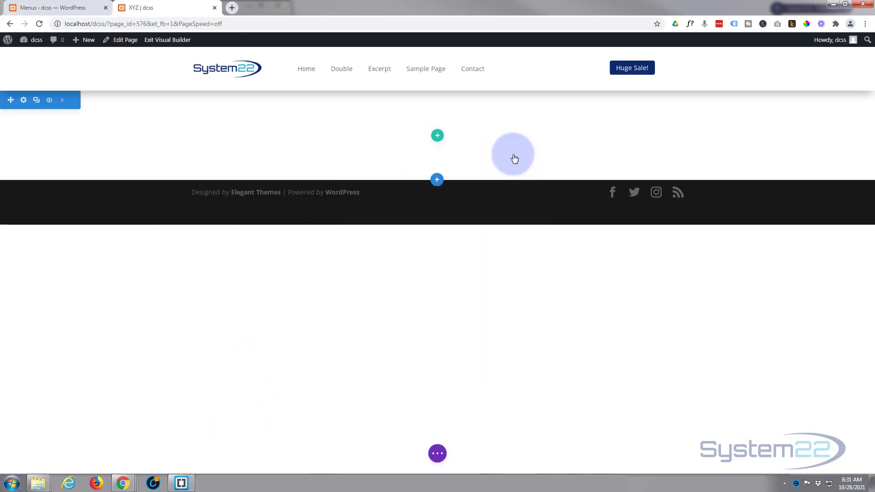
left_click(437, 181)
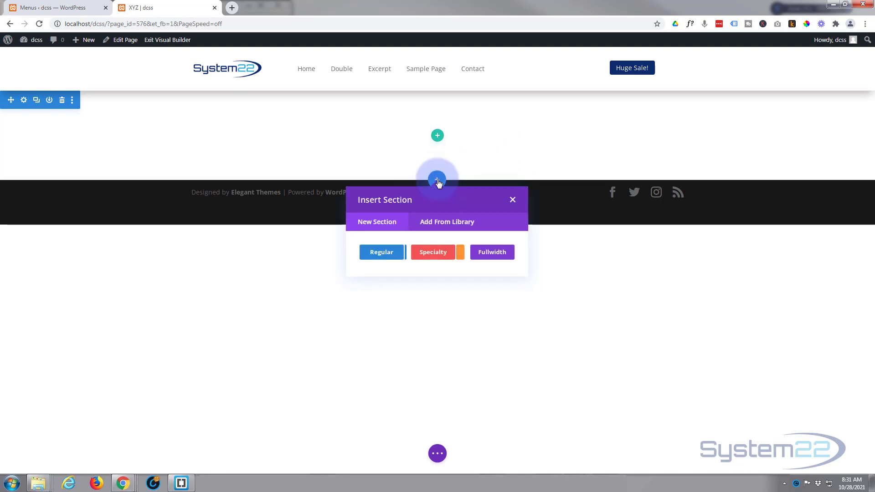
left_click(446, 223)
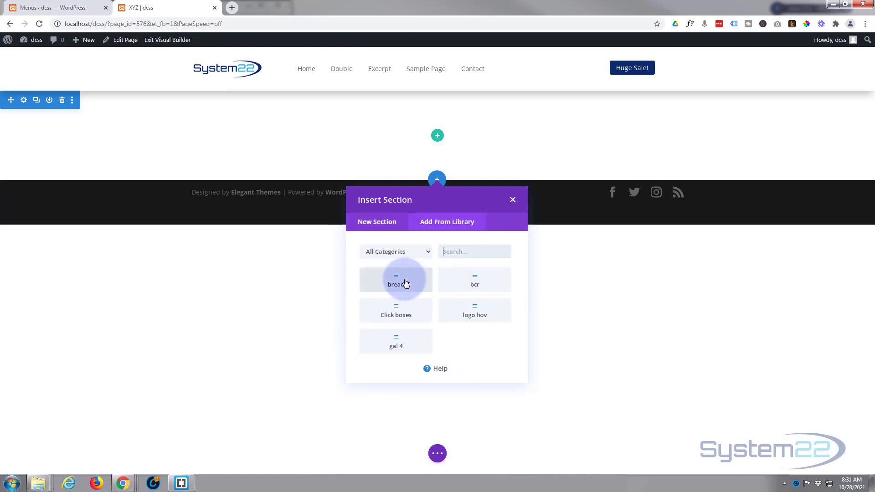
left_click(406, 283)
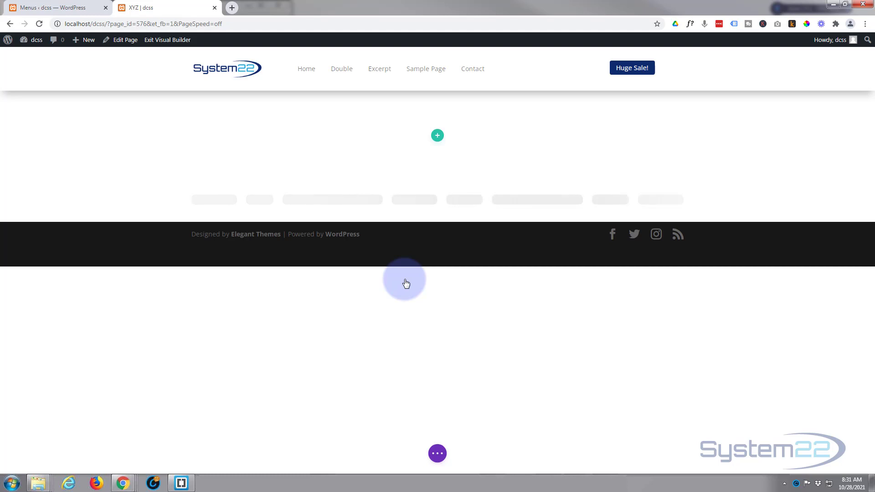
Move the HOME XYZ breadcrumb section to the top of the page and show the publish options.
mouse_move(121, 179)
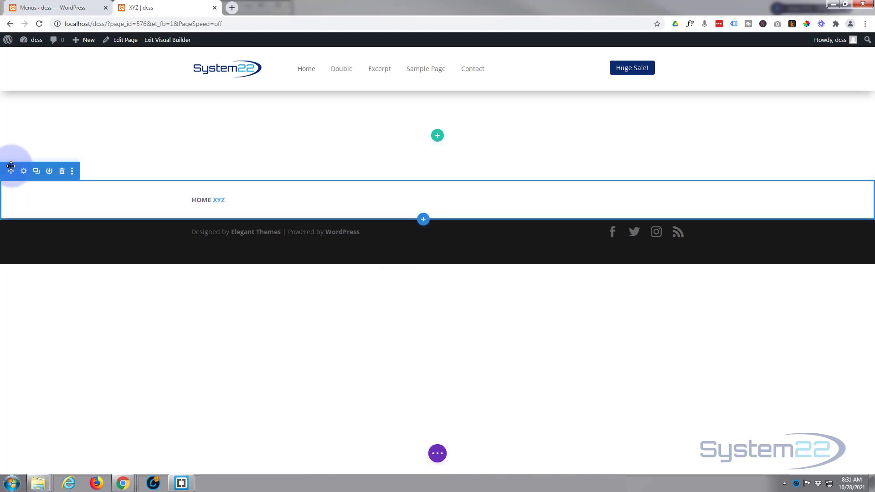
left_click_drag(11, 166, 16, 85)
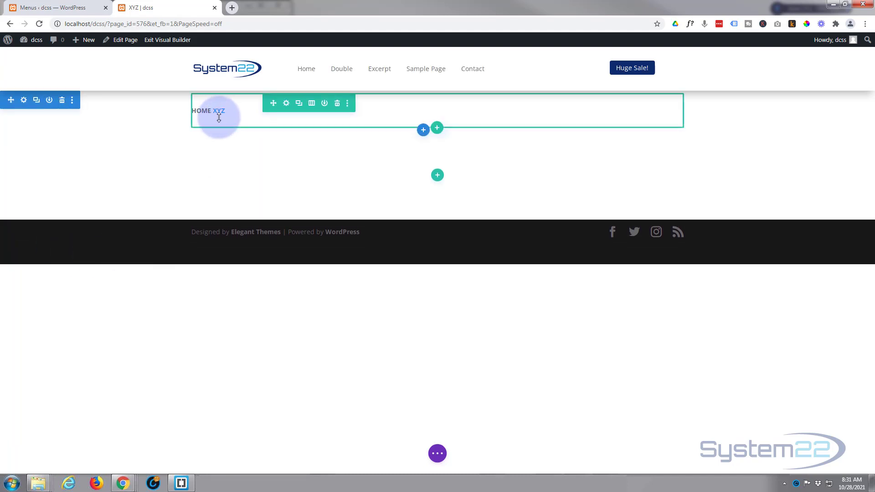
left_click(438, 453)
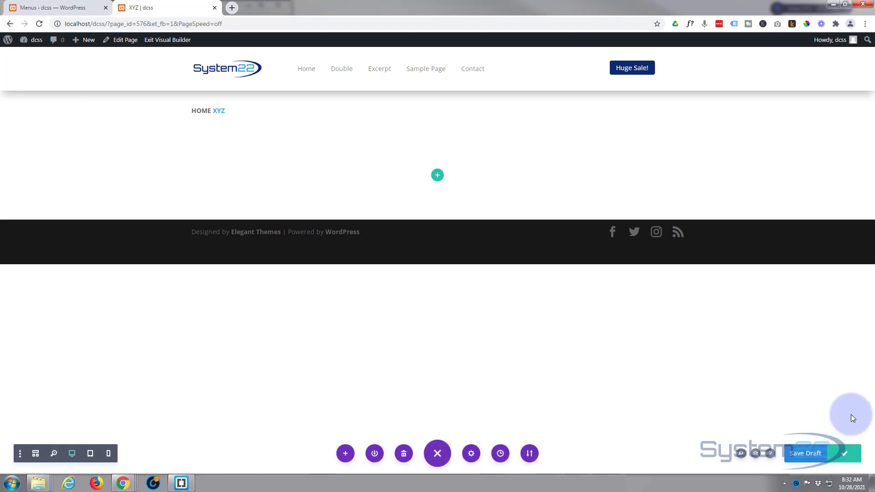
Exit the builder to view the live XYZ page, then follow its HOME link to the Double home page.
left_click(167, 40)
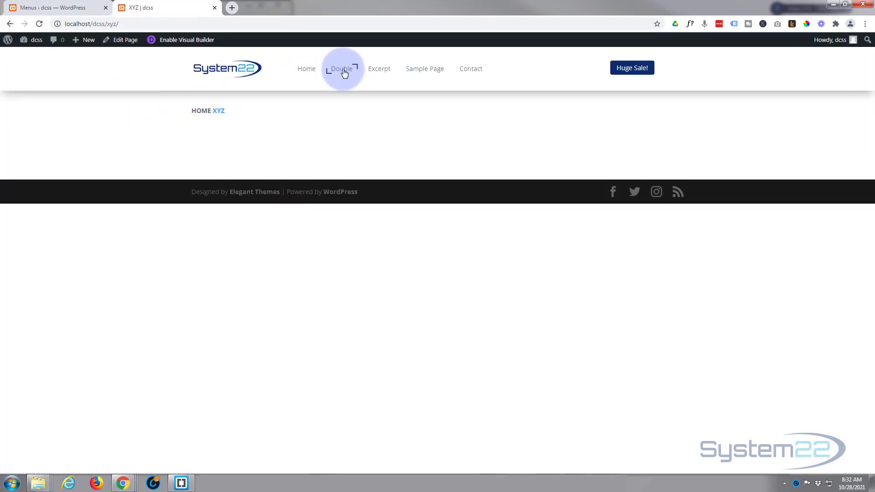
left_click(203, 114)
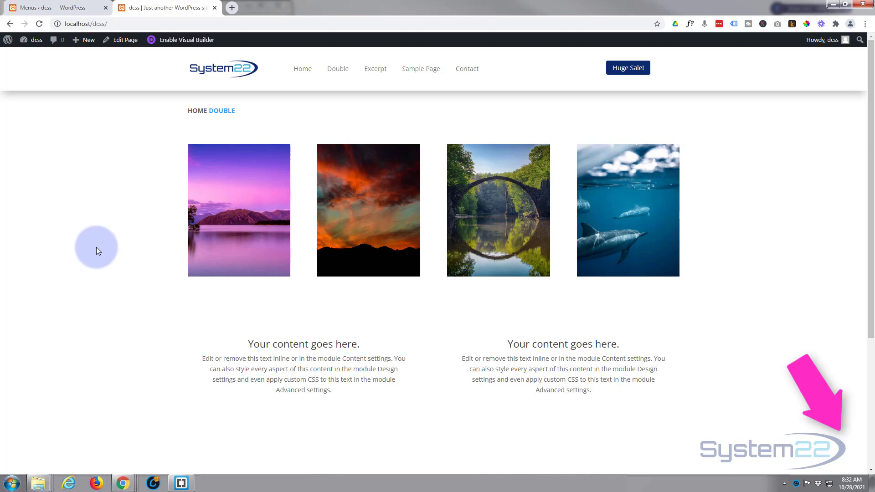
left_click(374, 72)
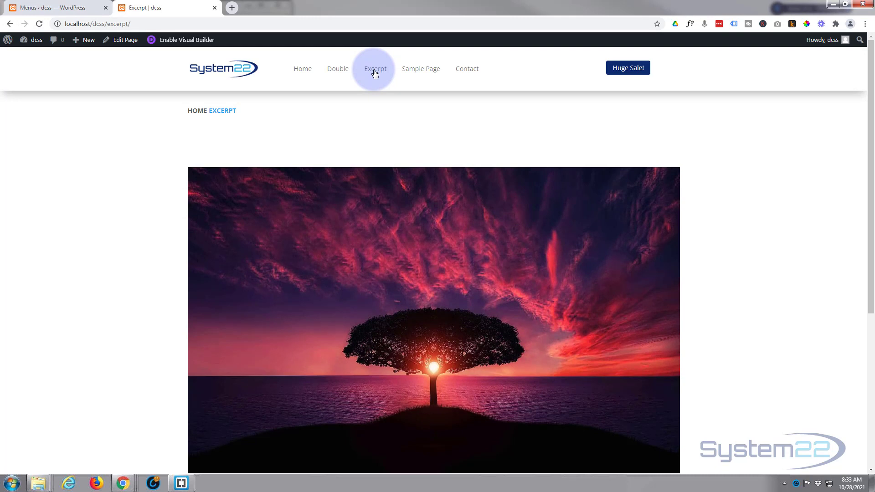
left_click(343, 74)
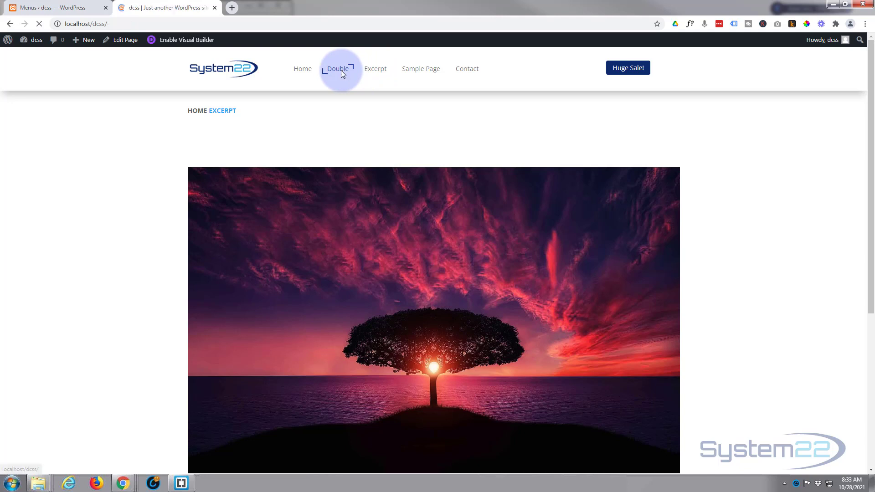